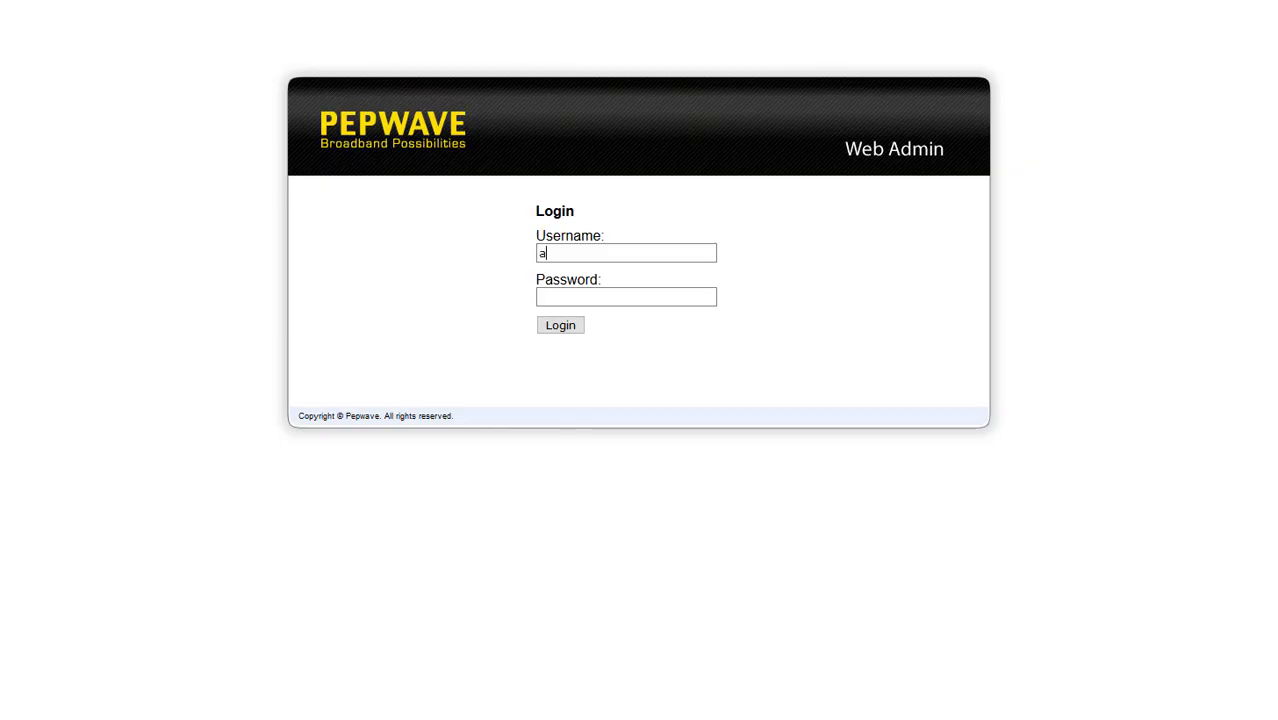
Step: Log in as admin with the account password to reach the Dashboard
type("dmin")
key("Tab")
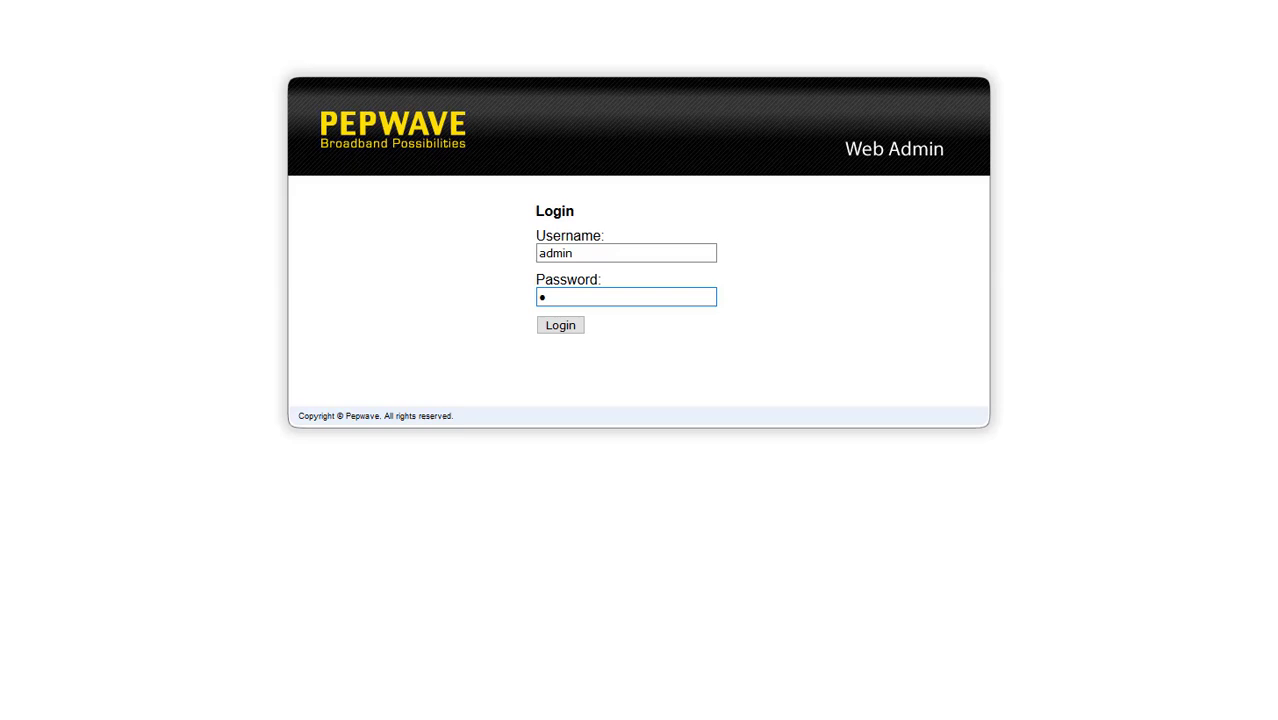
left_click(550, 330)
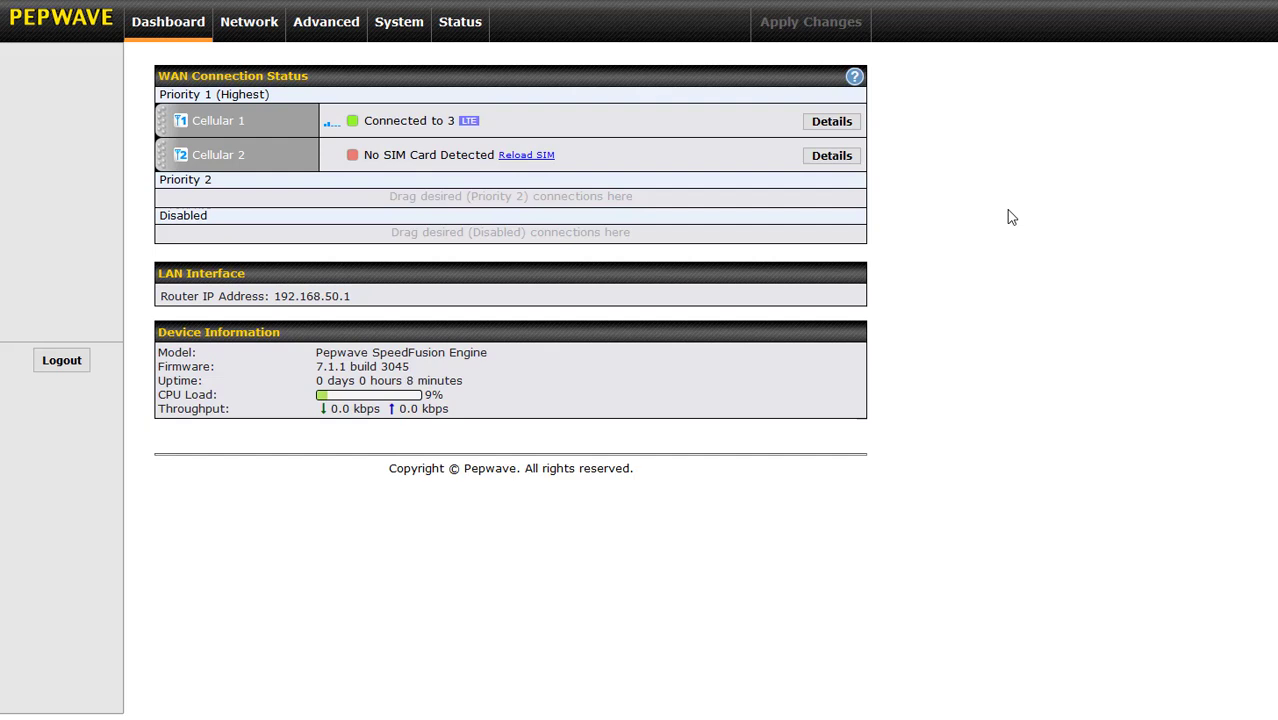
Step: Open Network > LAN Port Settings and select the WAN 1 port name field
left_click(264, 27)
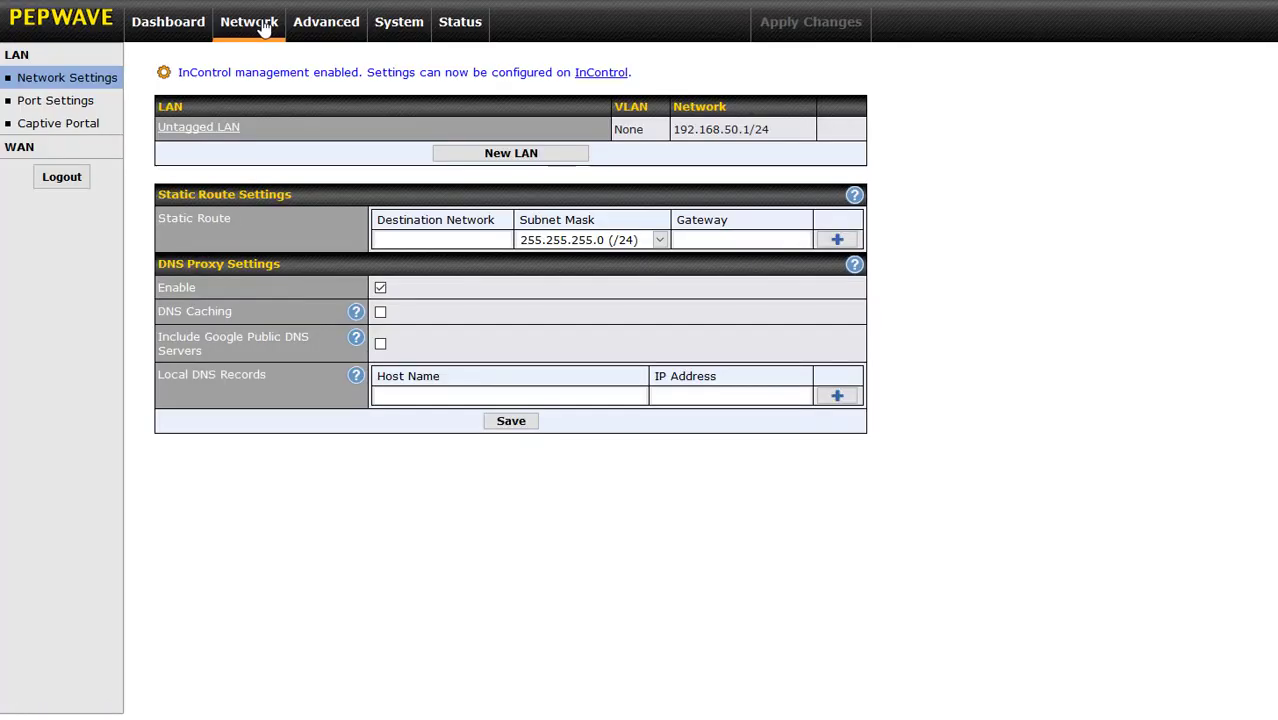
left_click(85, 114)
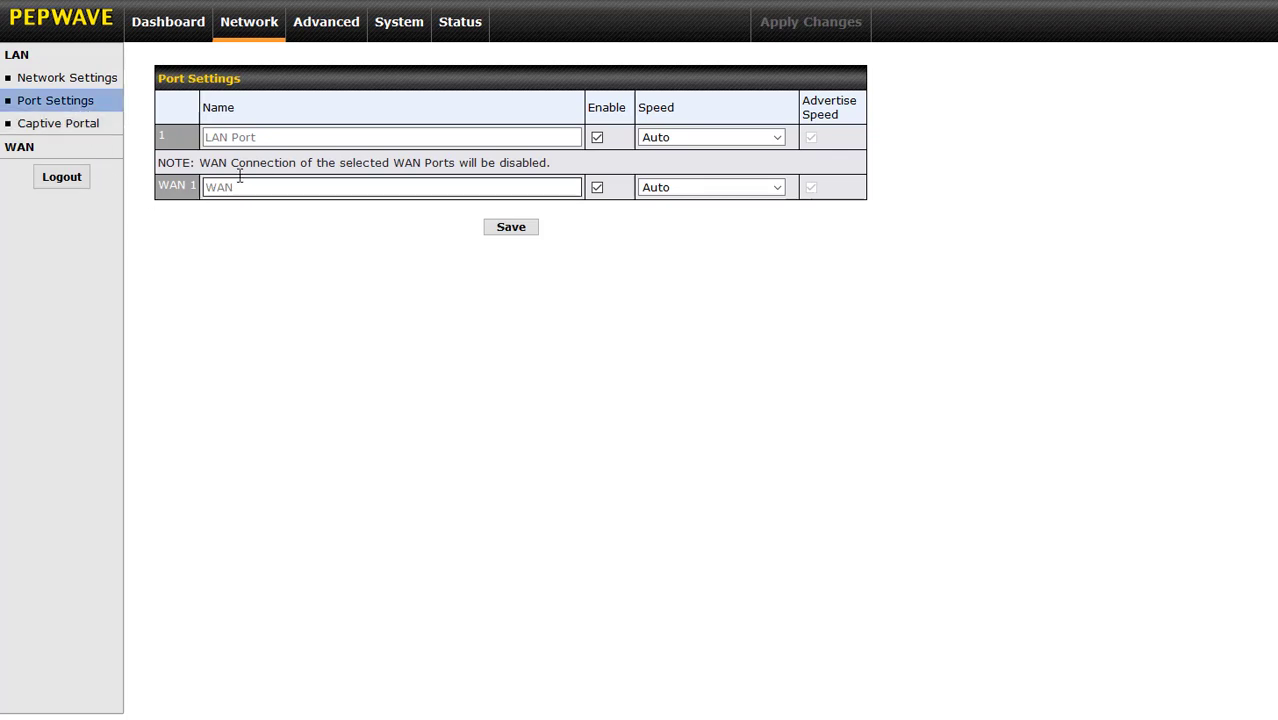
left_click(214, 193)
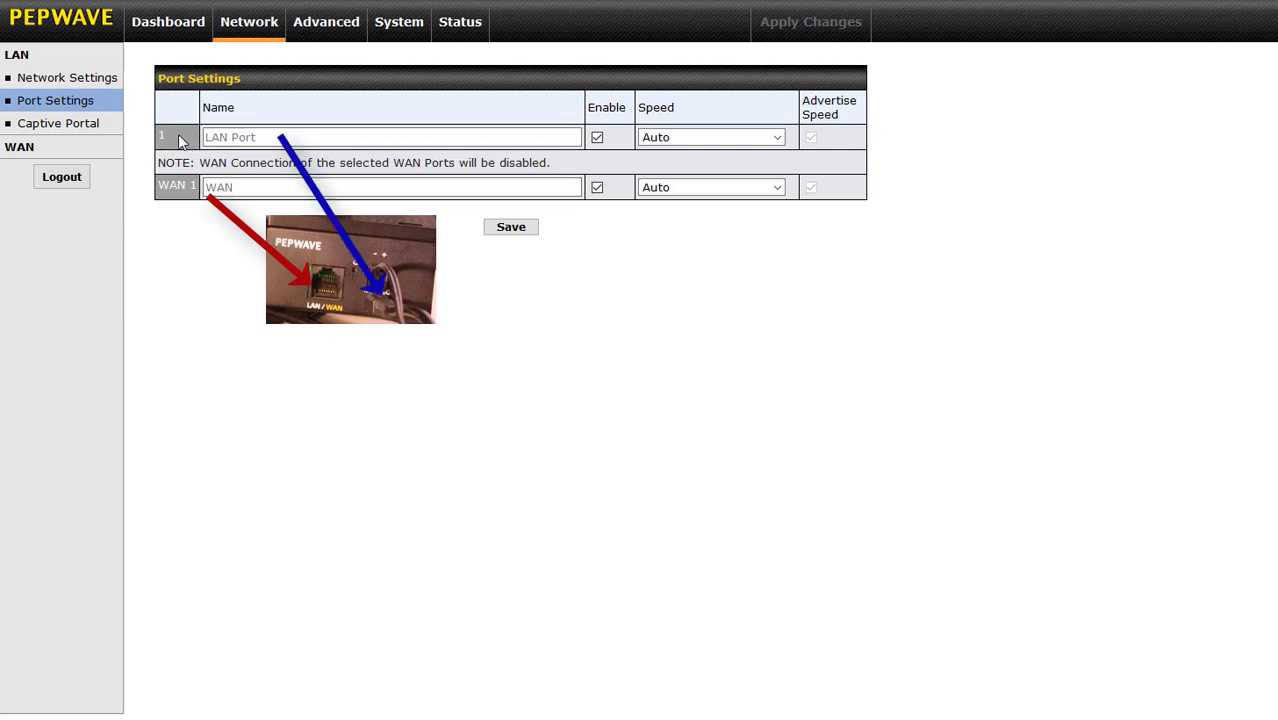
Step: Uncheck Enable on the WAN 1 port, save, and apply the changes to the router
left_click(598, 188)
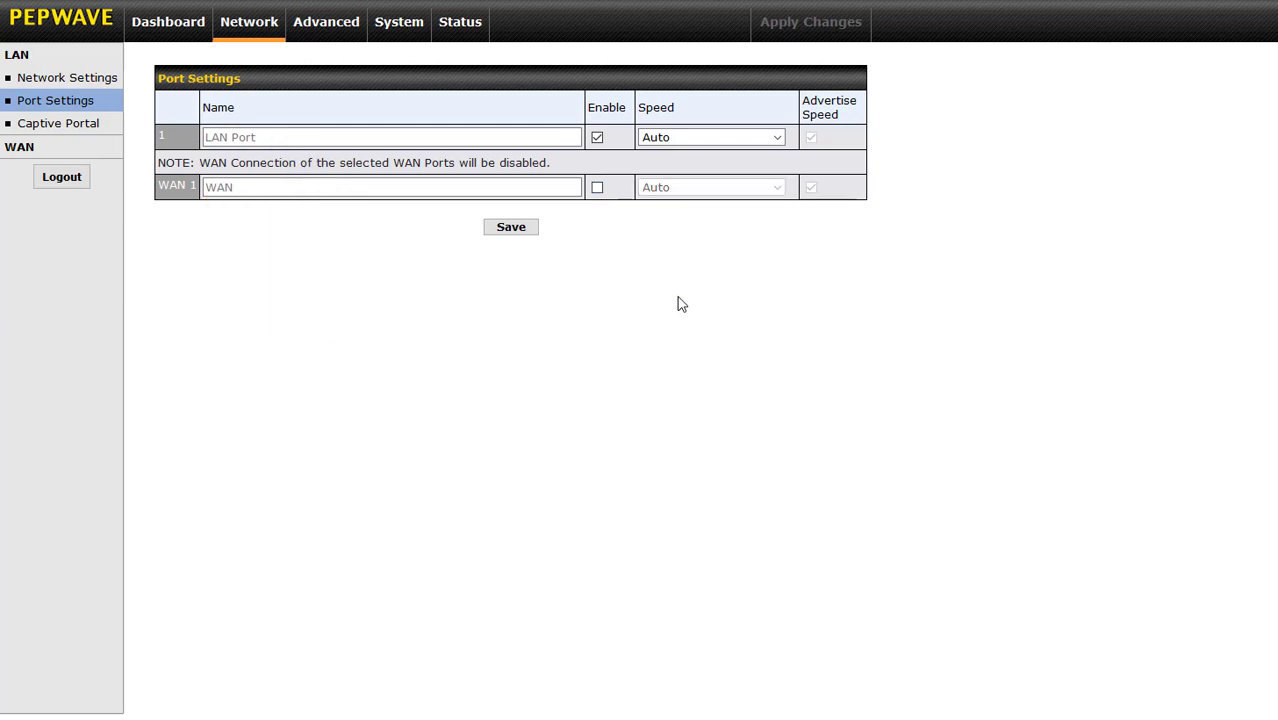
left_click(511, 229)
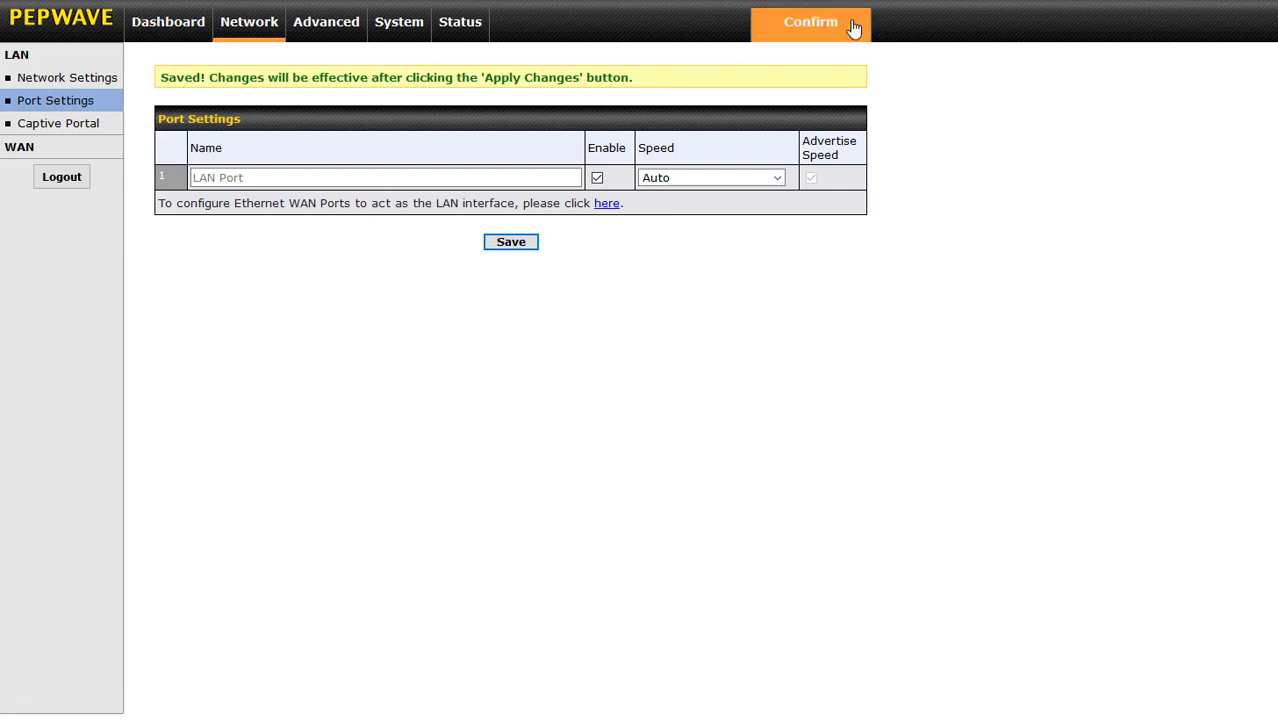
left_click(827, 25)
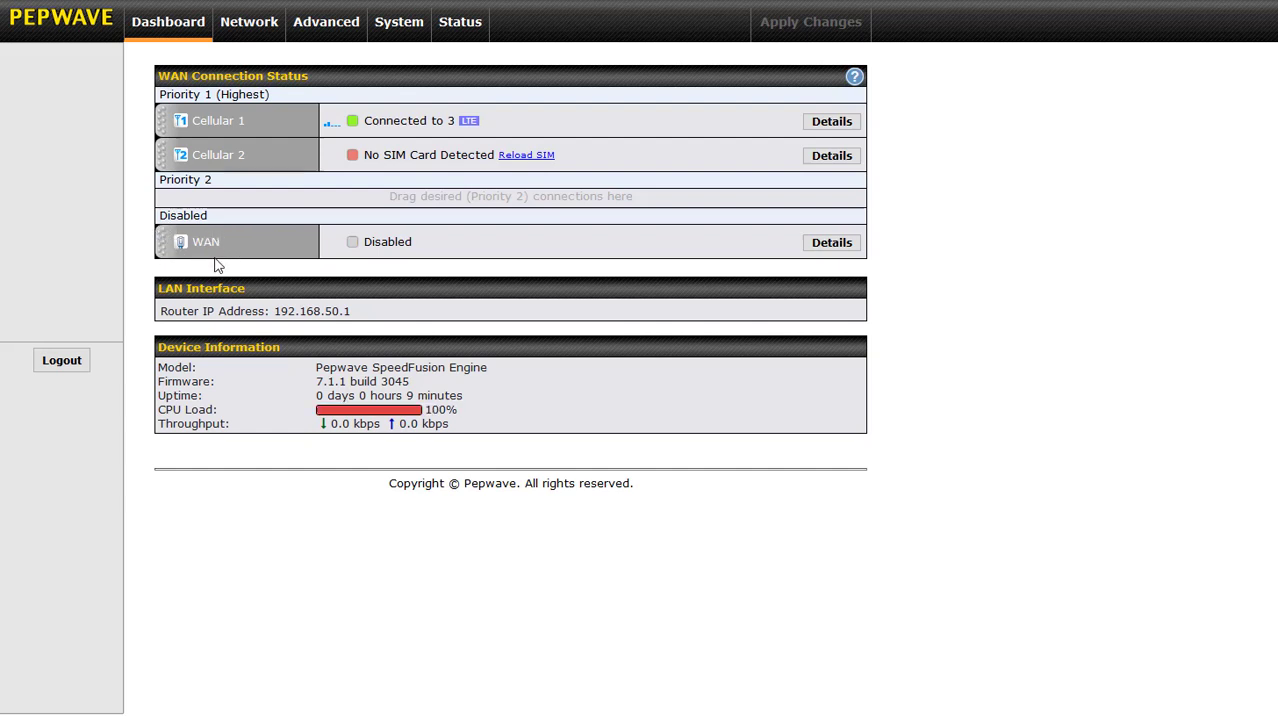
Step: Drag the WAN row from Disabled into Priority 1, above Cellular 1
left_click_drag(162, 243, 162, 118)
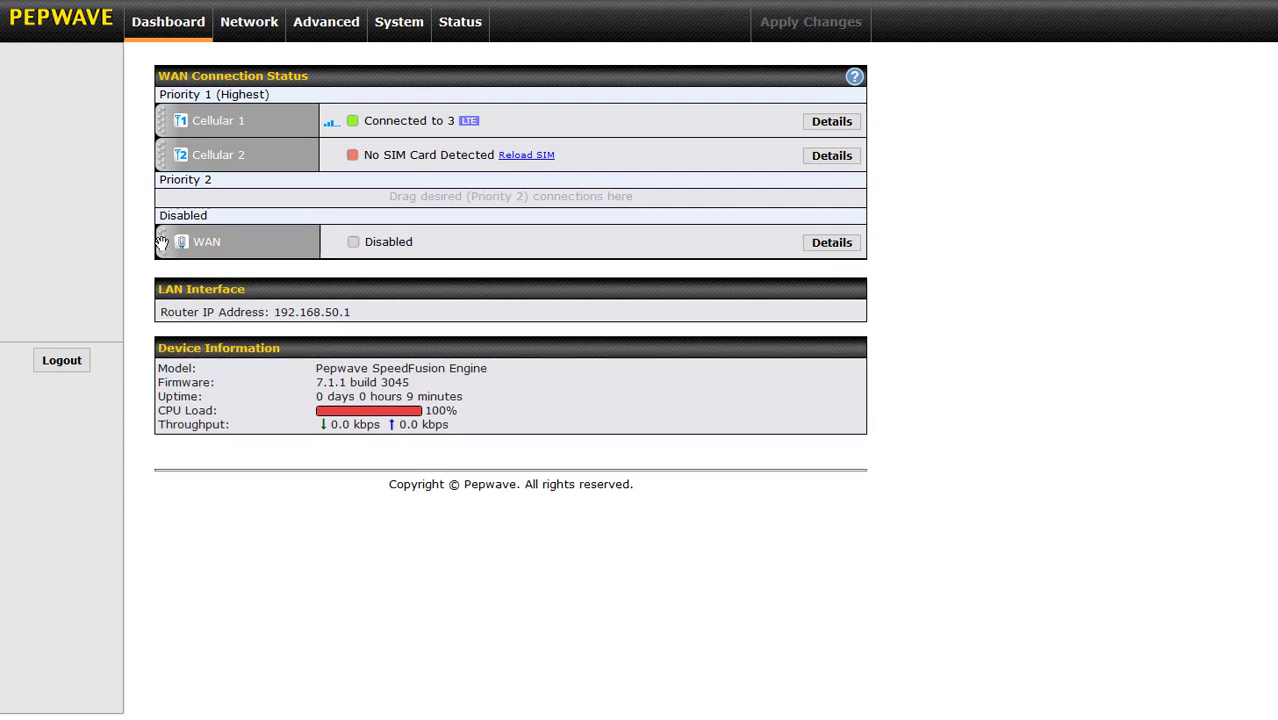